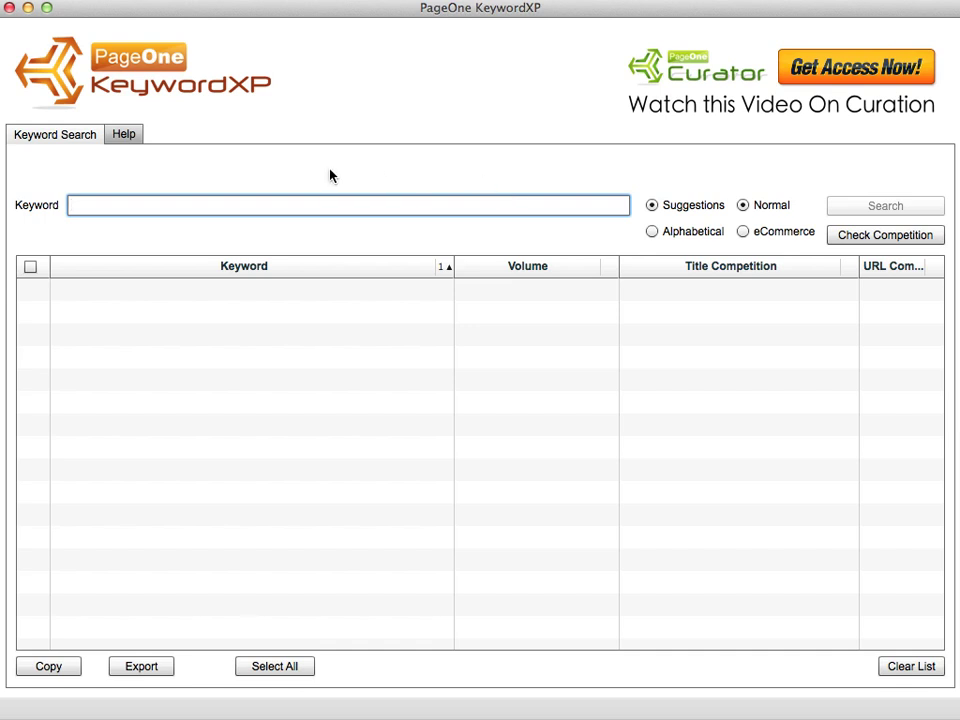
# - Search for normal suggestions on "content curation" and select the related content curation sites, best content curation sites and top content curation sites keywords
pyautogui.write('content curation')
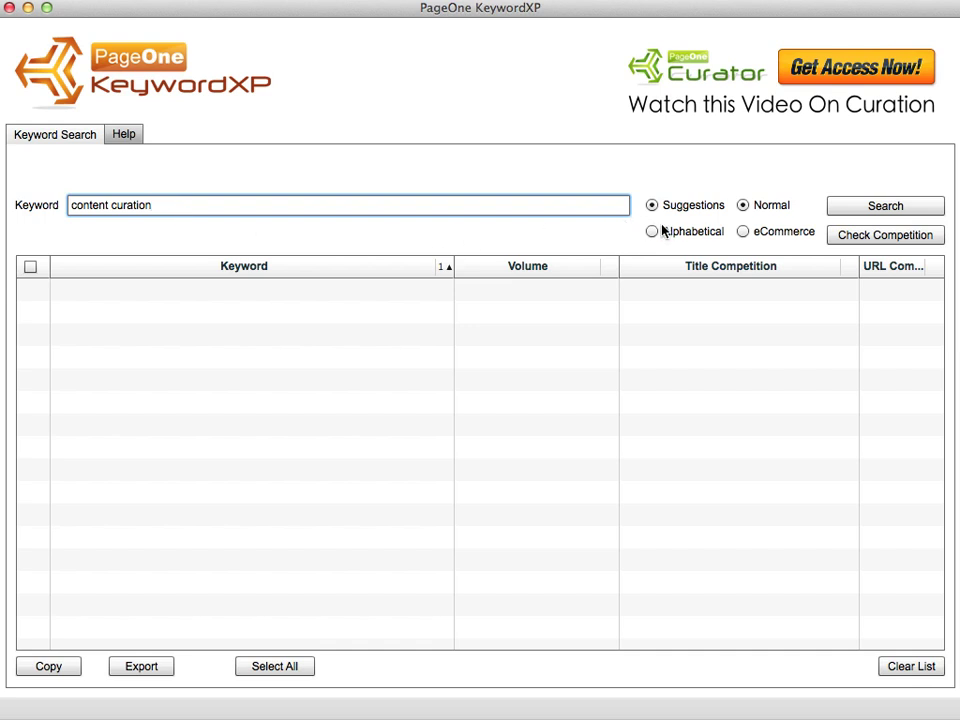
pyautogui.click(915, 208)
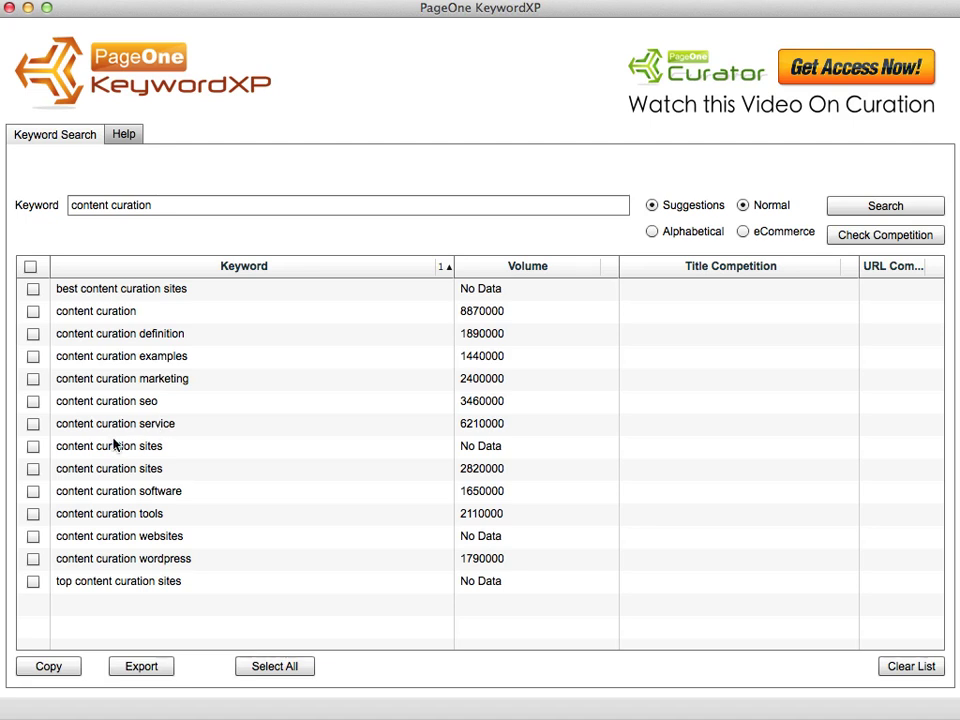
pyautogui.click(33, 446)
pyautogui.click(33, 289)
pyautogui.click(33, 582)
# - Clear the keyword list, run an alphabetical search for "content curation" and look through the results
pyautogui.click(910, 668)
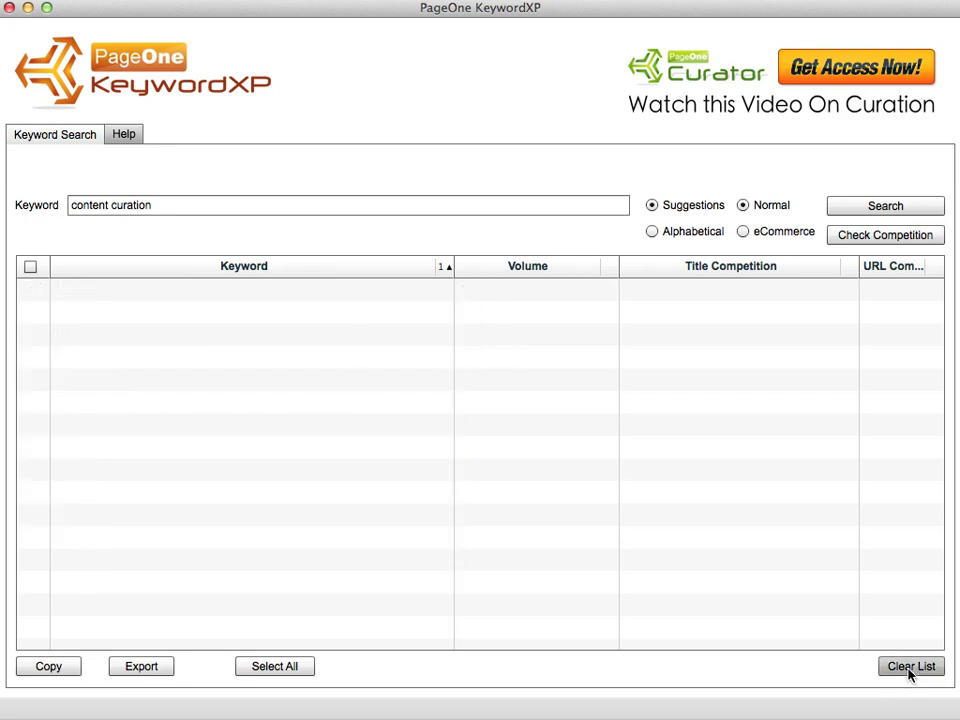
pyautogui.click(652, 232)
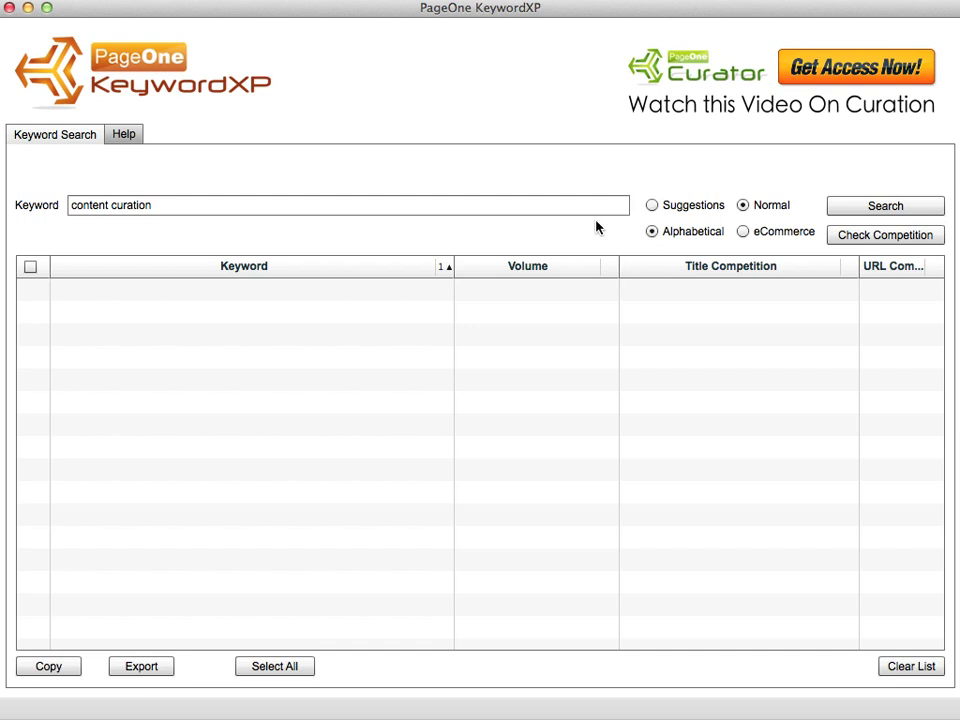
pyautogui.click(836, 212)
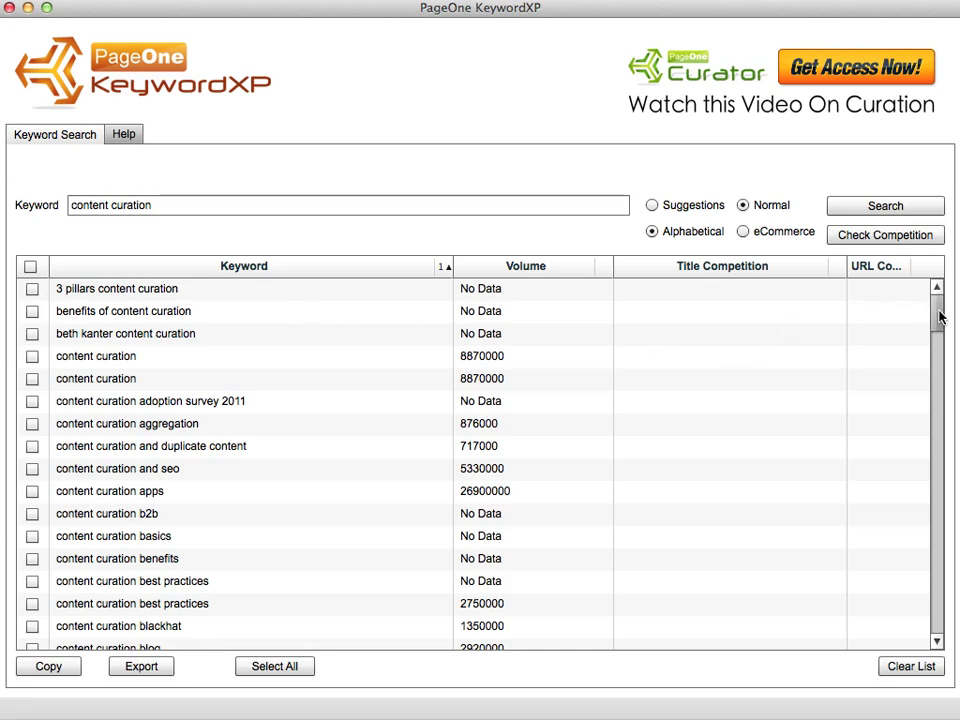
pyautogui.moveTo(938, 313); pyautogui.dragTo(936, 623)
pyautogui.scroll(3, 353, 404)
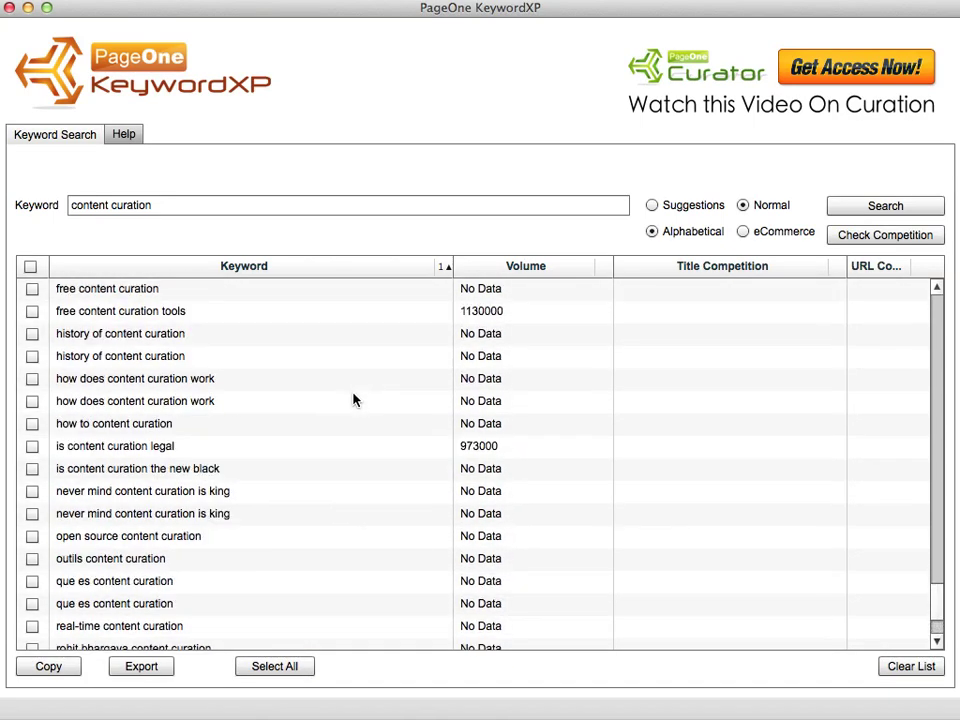
pyautogui.scroll(6, 353, 394)
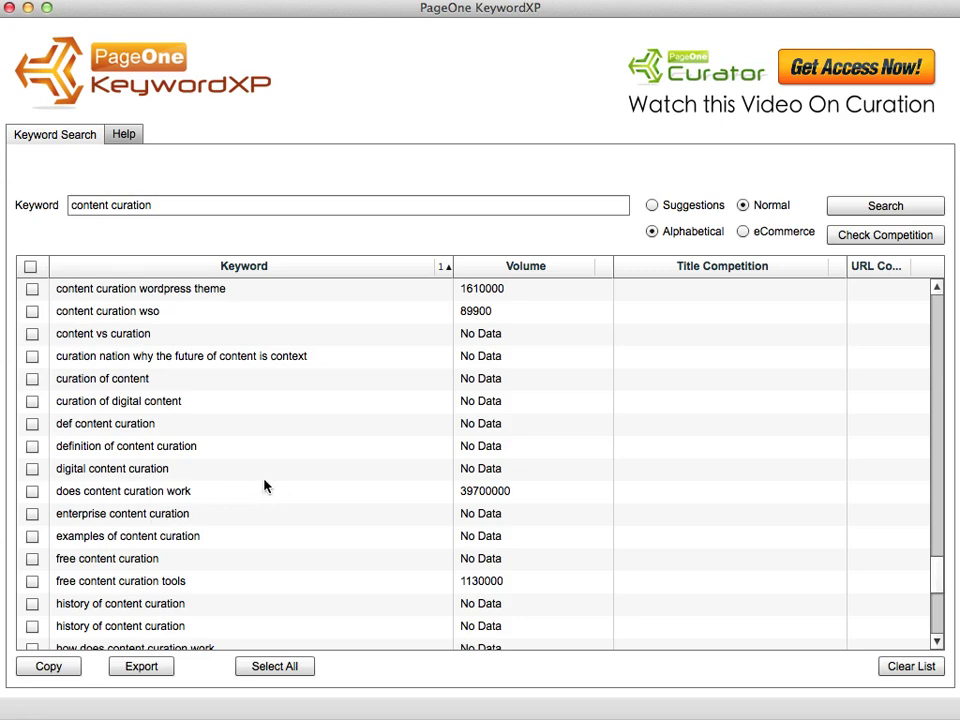
pyautogui.scroll(15, 280, 425)
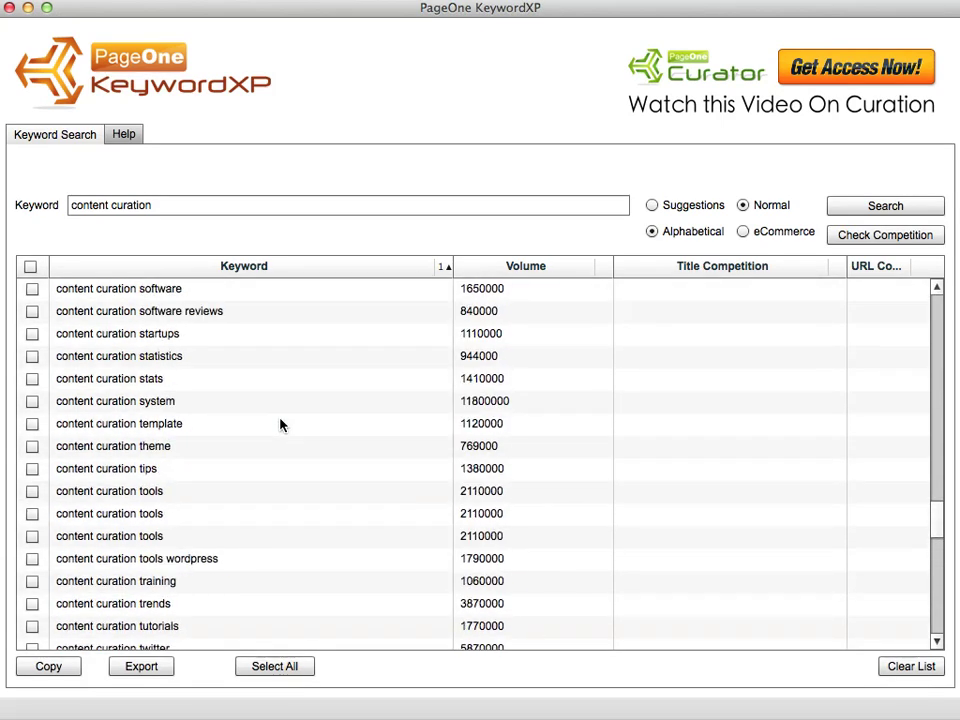
pyautogui.scroll(10, 280, 425)
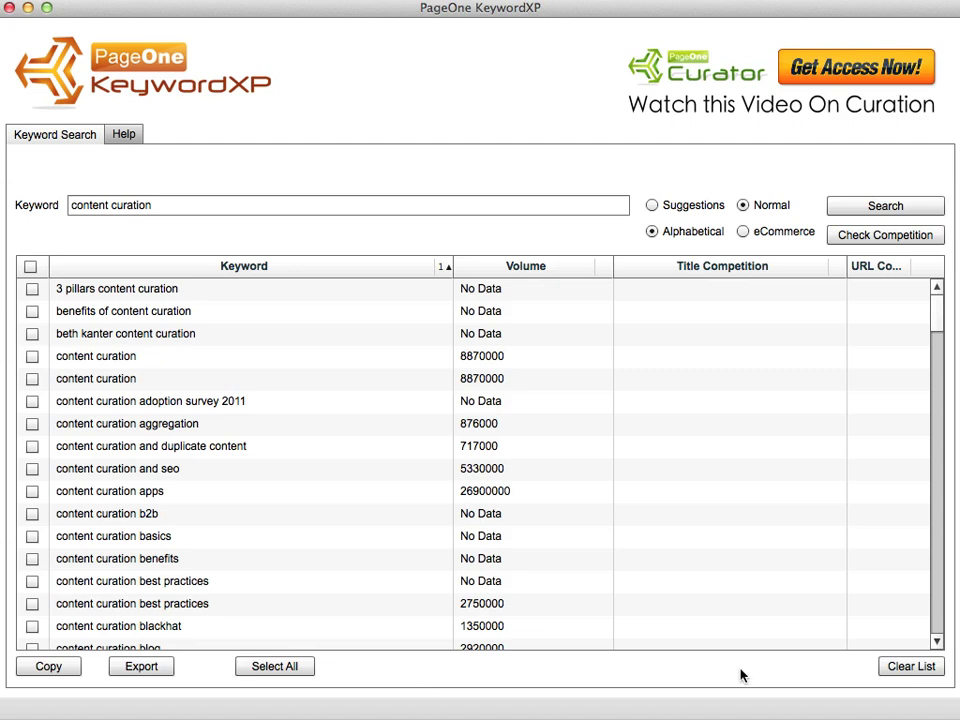
# - Replace the listed results with eCommerce suggestions for "curation" and select "curation nation how to win in a world where consumers are creators"
pyautogui.click(913, 670)
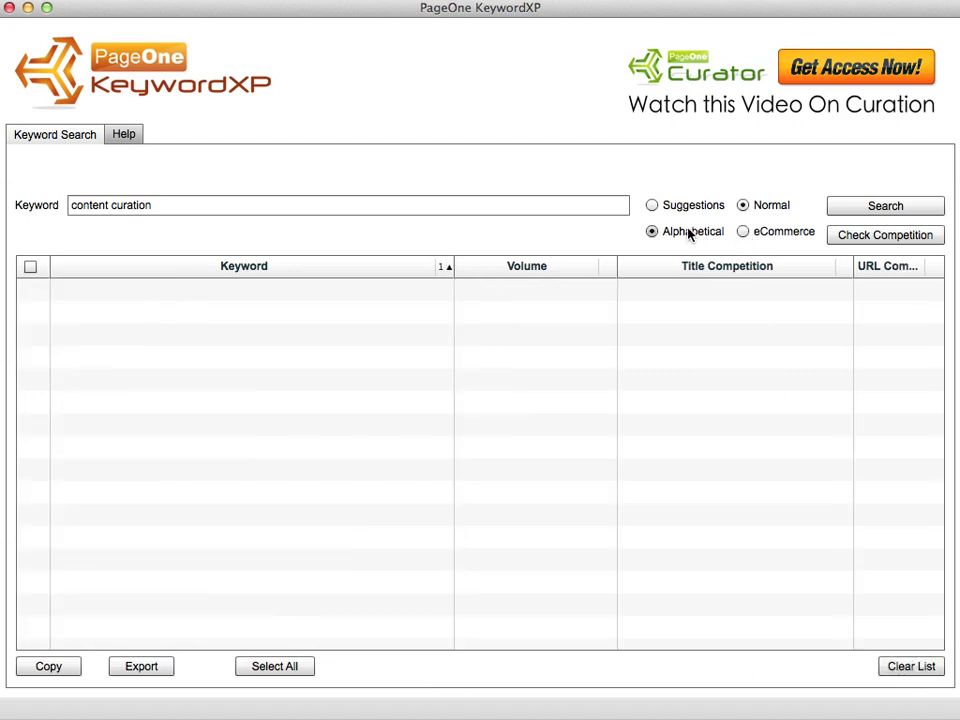
pyautogui.click(743, 232)
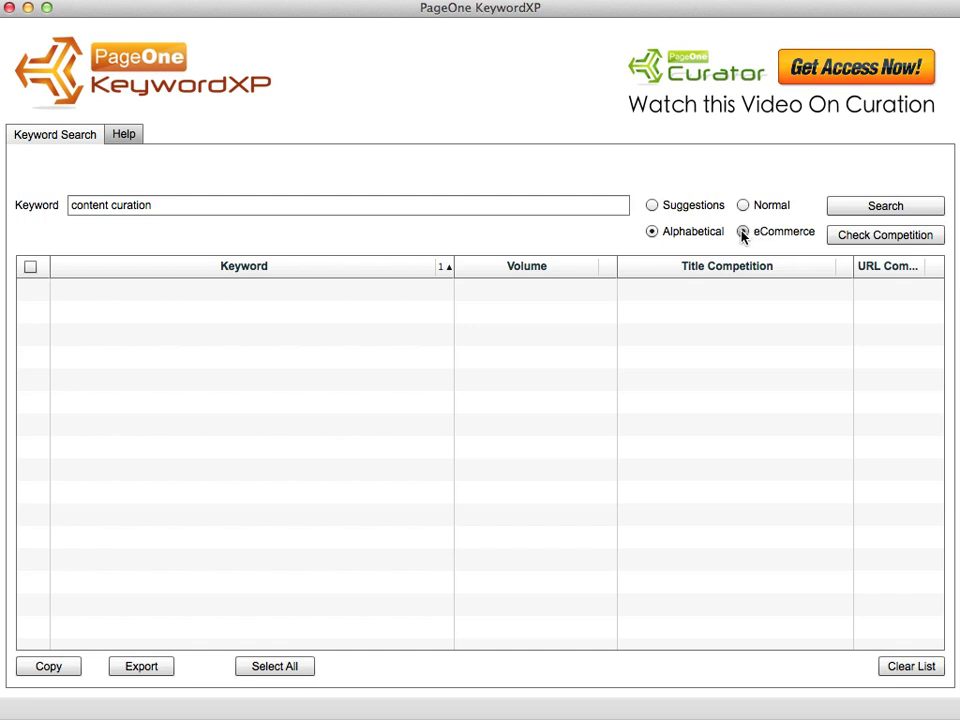
pyautogui.click(652, 206)
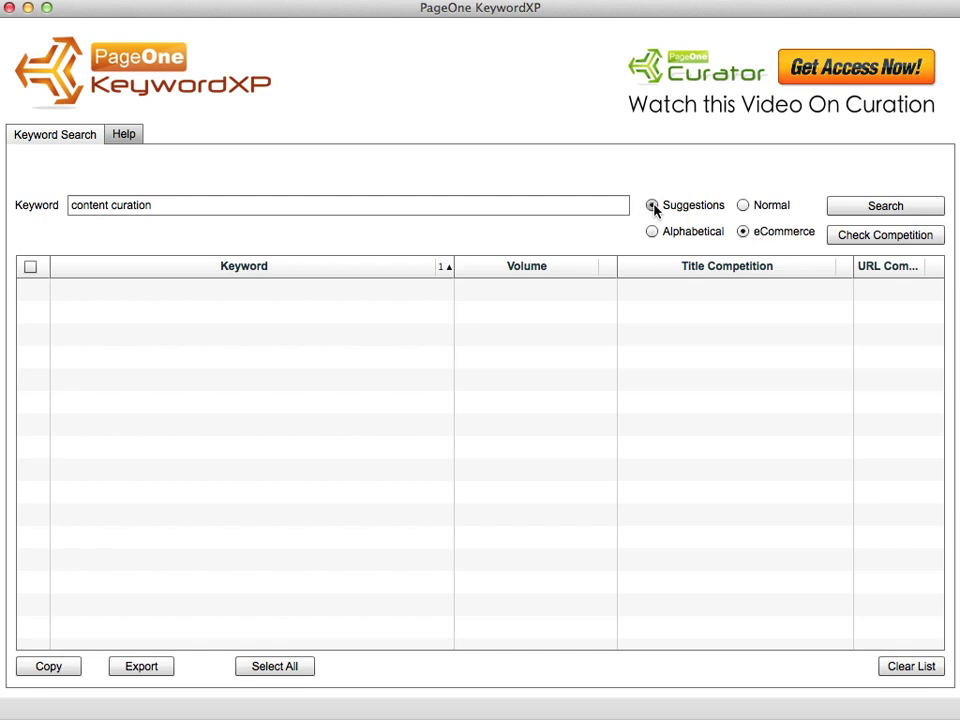
pyautogui.doubleClick(91, 204)
pyautogui.press('BackSpace')
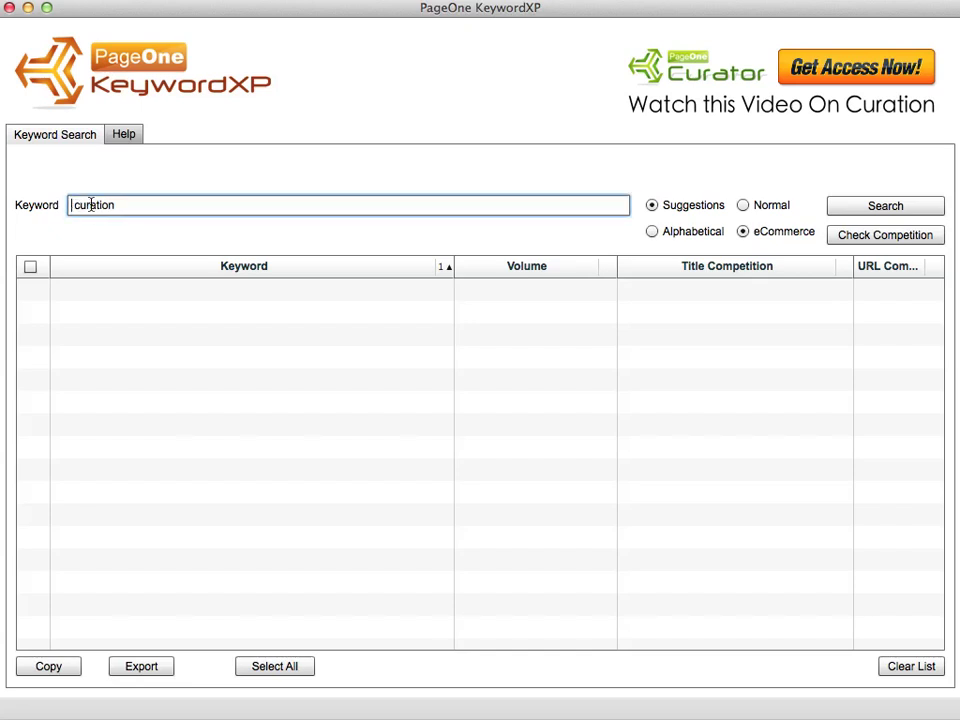
pyautogui.press('Delete')
pyautogui.click(887, 208)
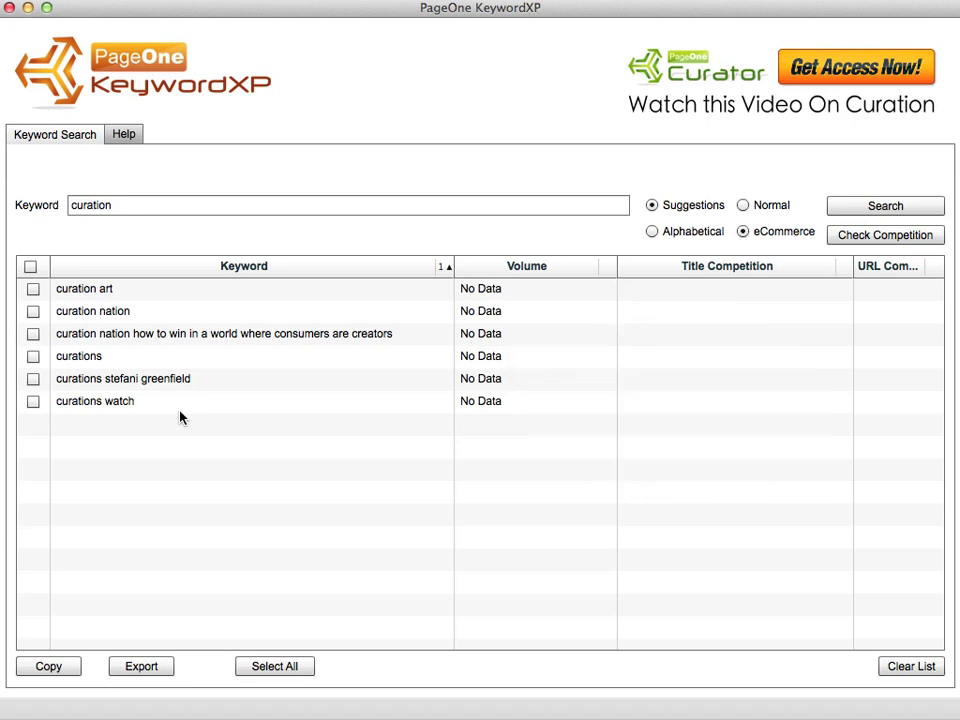
pyautogui.click(32, 336)
# - Change the keyword back to "content curation", clear the list and search for normal suggestions
pyautogui.click(291, 206)
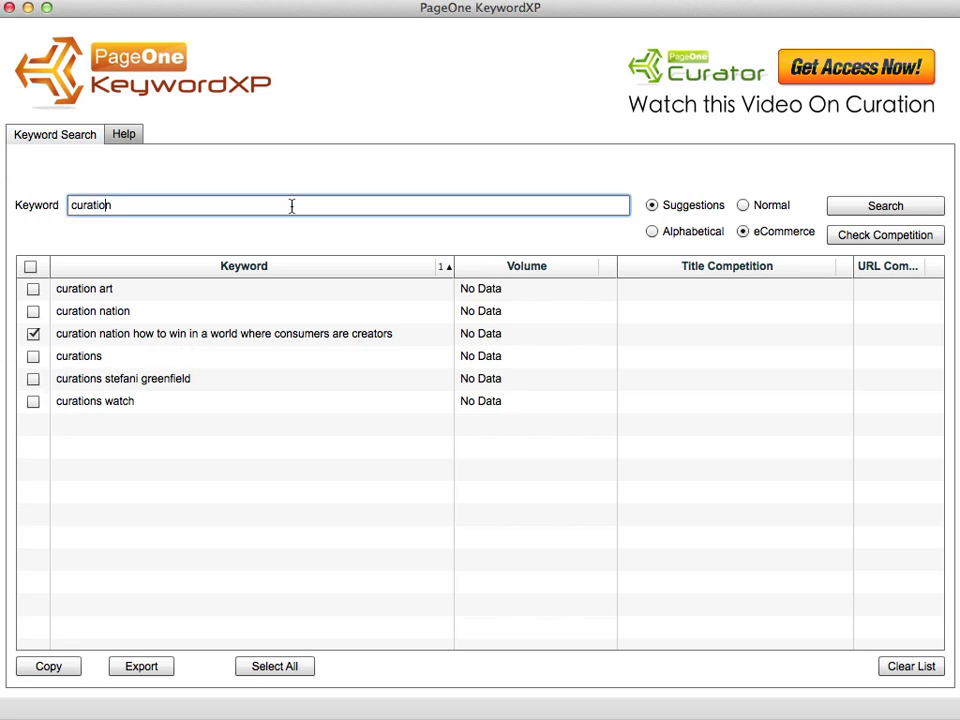
pyautogui.press('super+Left')
pyautogui.write('content')
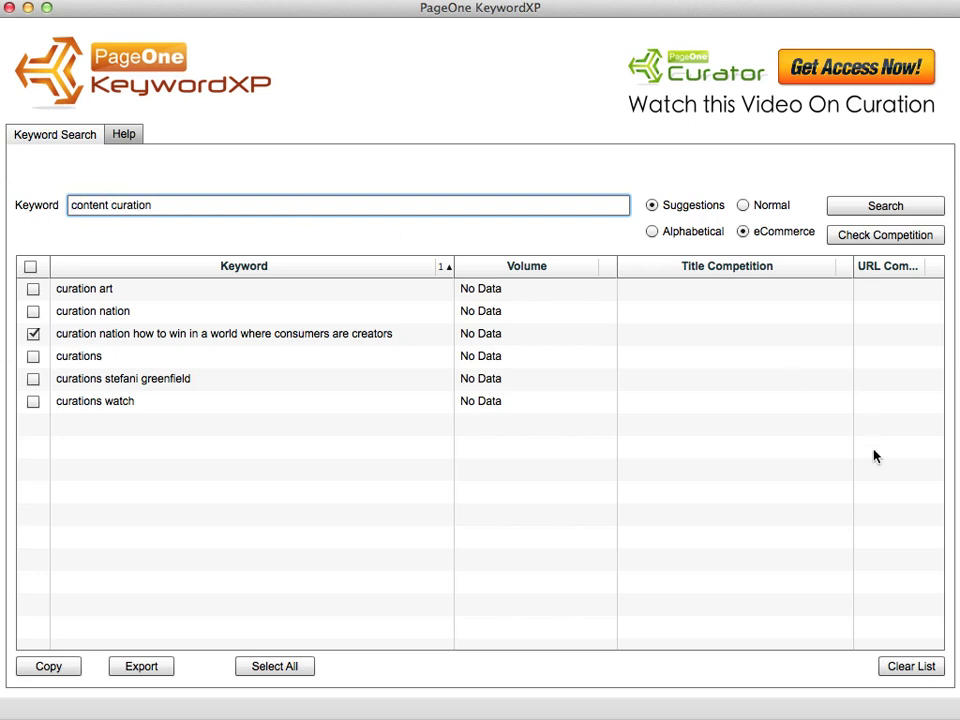
pyautogui.click(901, 667)
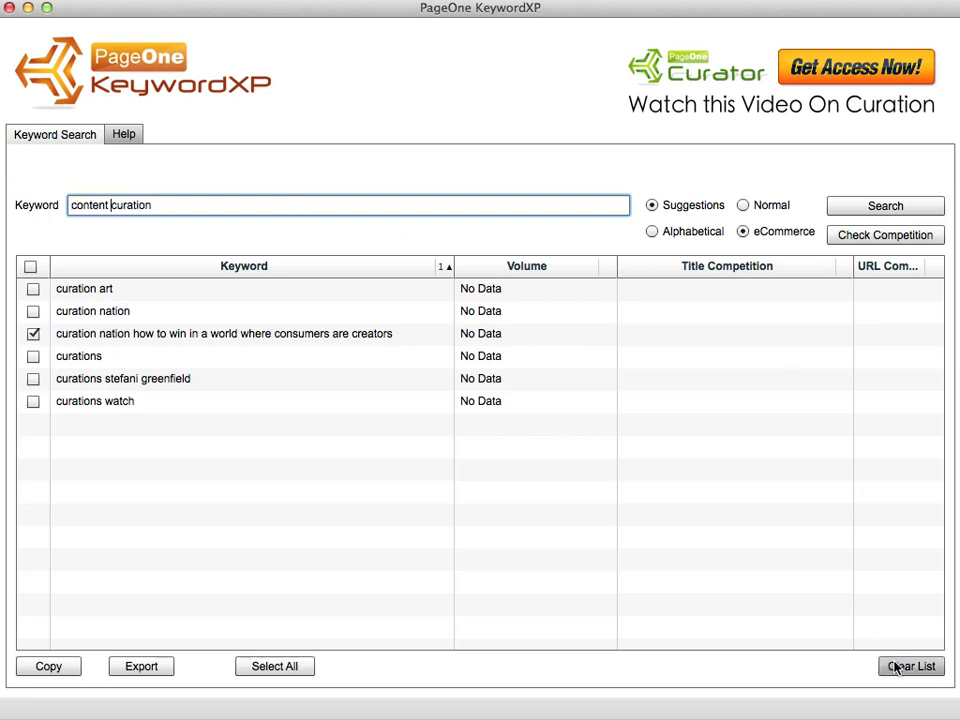
pyautogui.click(743, 205)
pyautogui.click(900, 208)
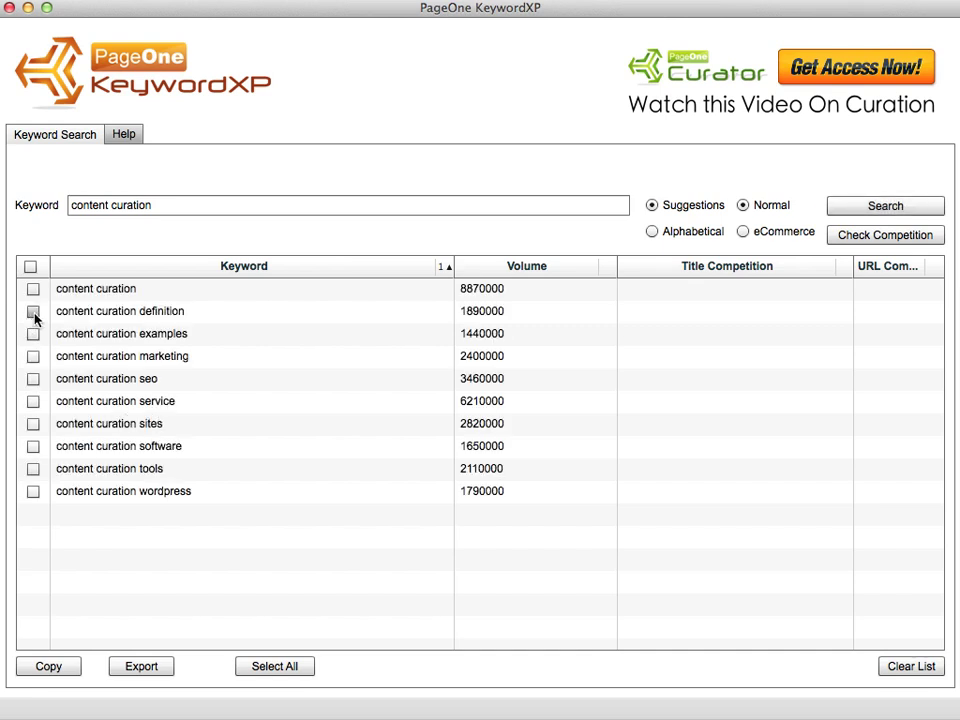
# - Expand content curation wordpress into related keywords, and check competition for it, its plugin and themes variants, and content curation tools
pyautogui.click(33, 492)
pyautogui.doubleClick(107, 495)
pyautogui.click(33, 491)
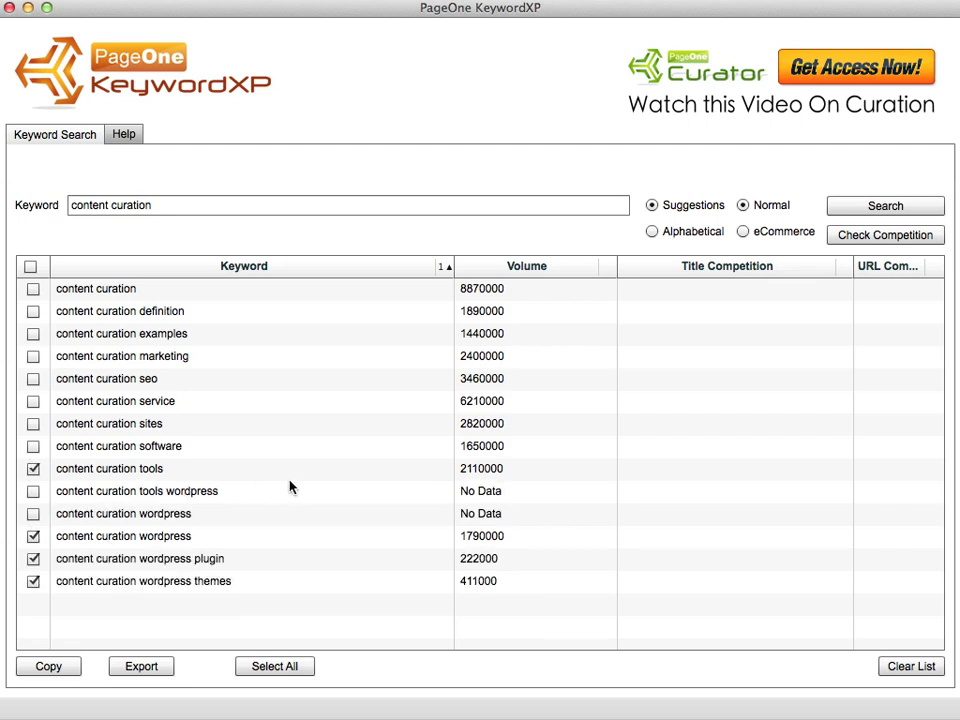
pyautogui.click(885, 235)
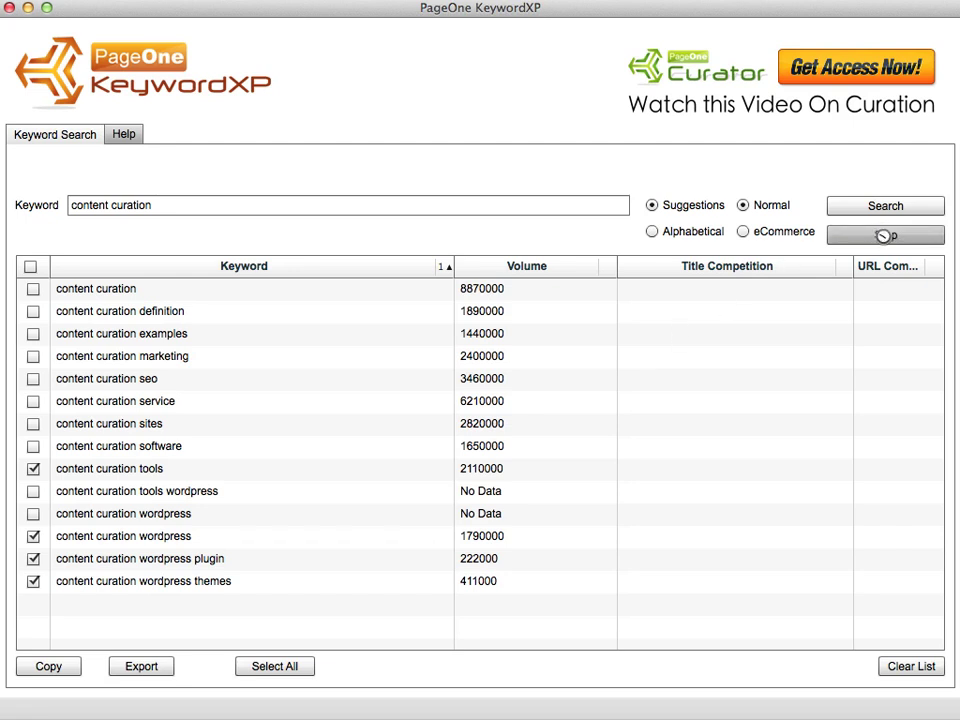